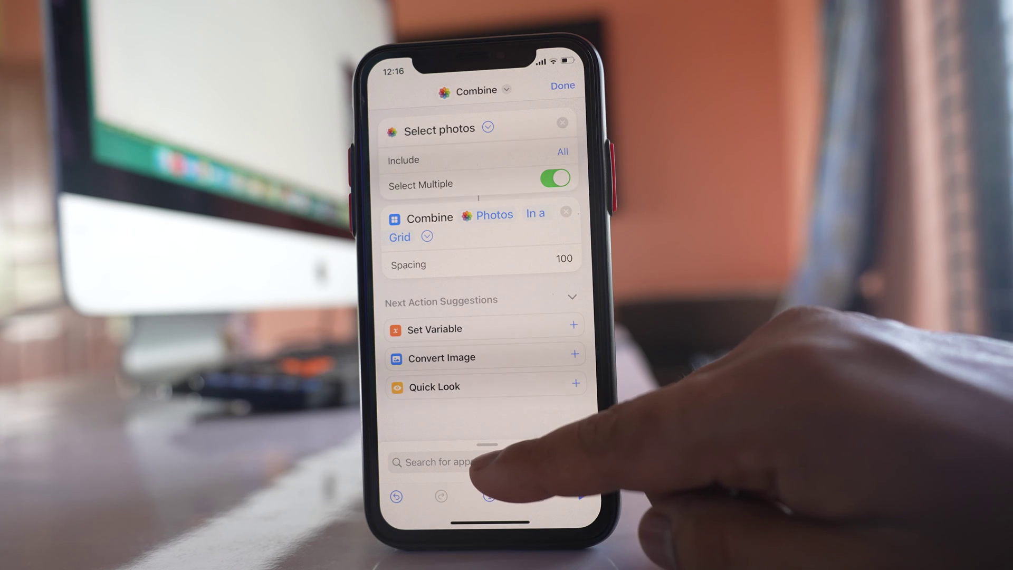
# Add Save to Photo Album (Recents) as the final action and close the editor.
pyautogui.click(475, 462)
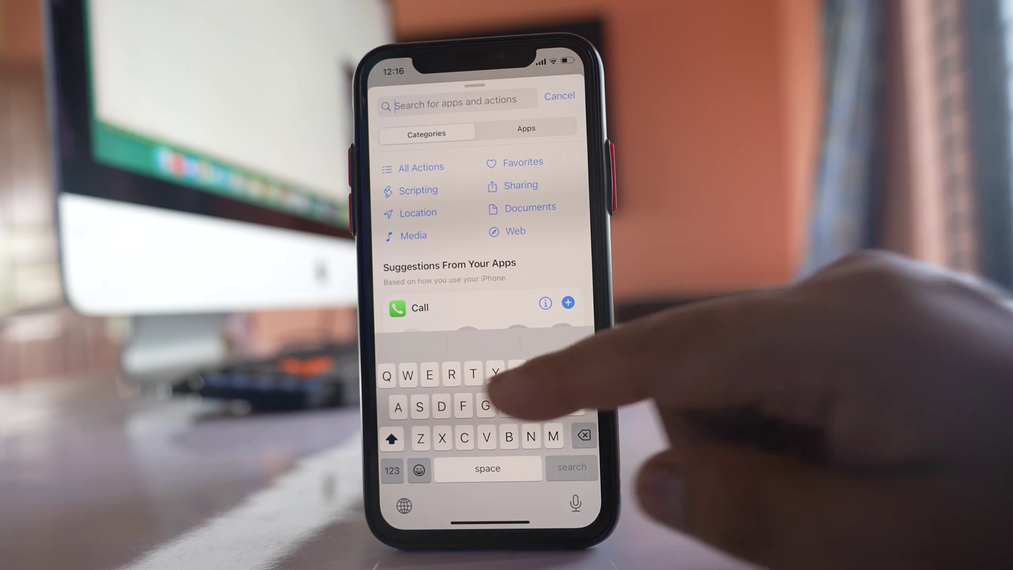
pyautogui.write('Sa')
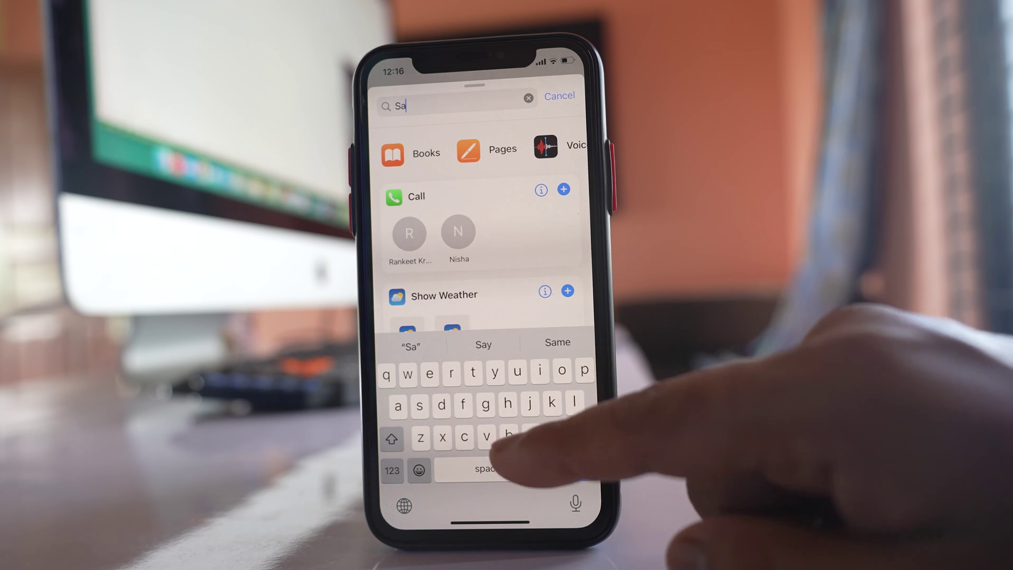
pyautogui.write('ve ph')
pyautogui.click(482, 172)
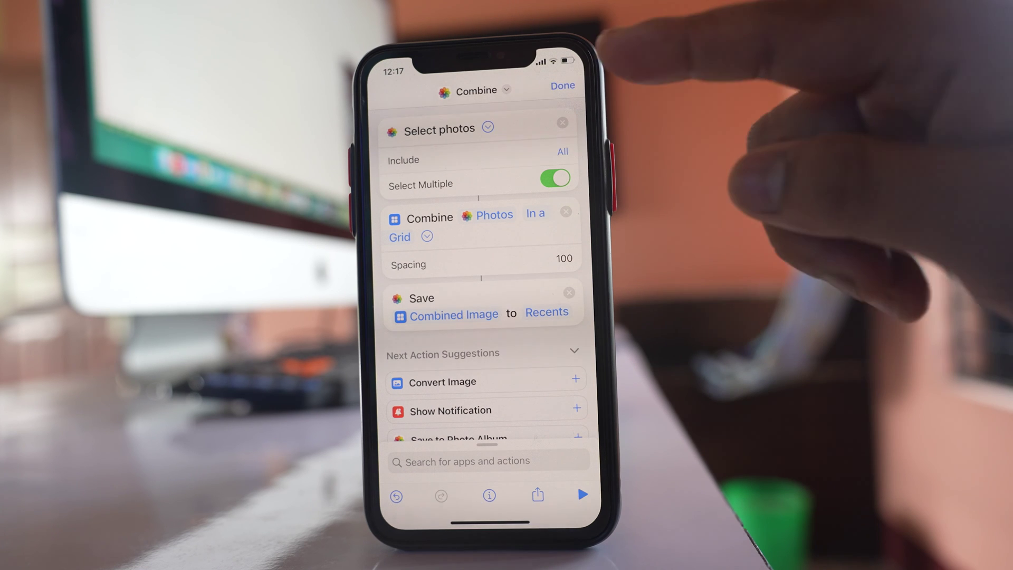
pyautogui.click(563, 85)
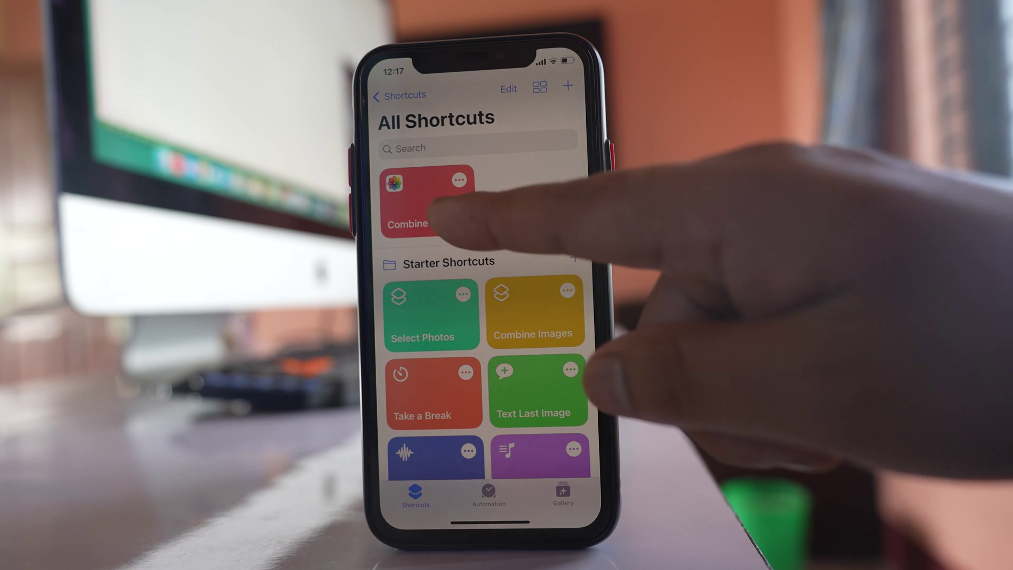
# Run Combine on the portrait, document photo and settings screenshot.
pyautogui.click(427, 201)
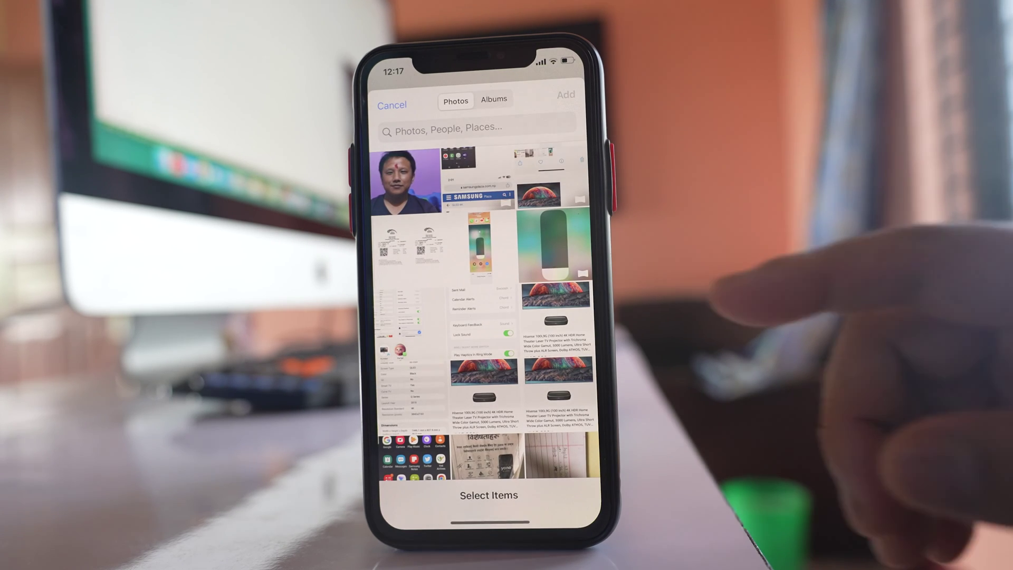
pyautogui.click(408, 186)
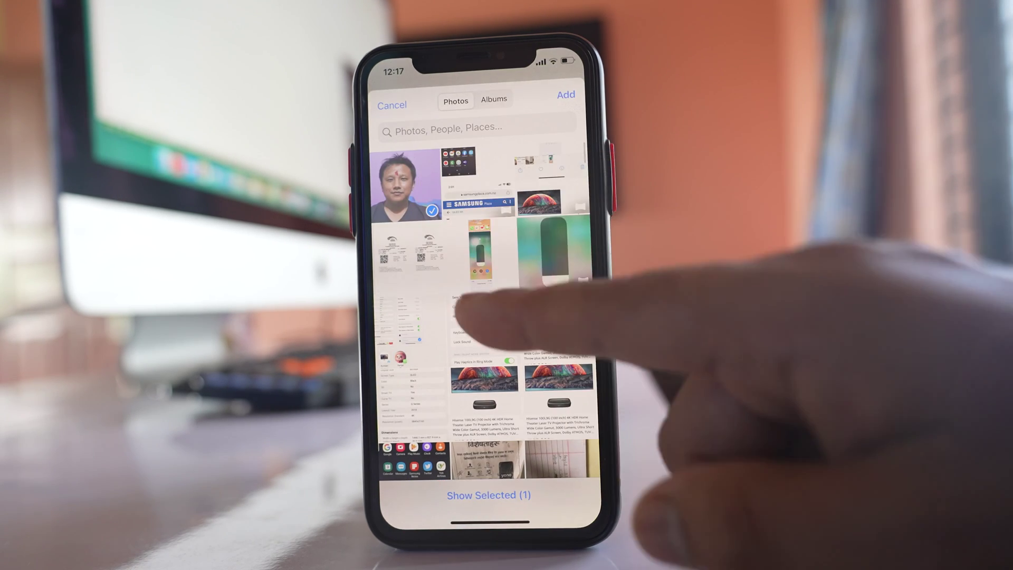
pyautogui.click(419, 253)
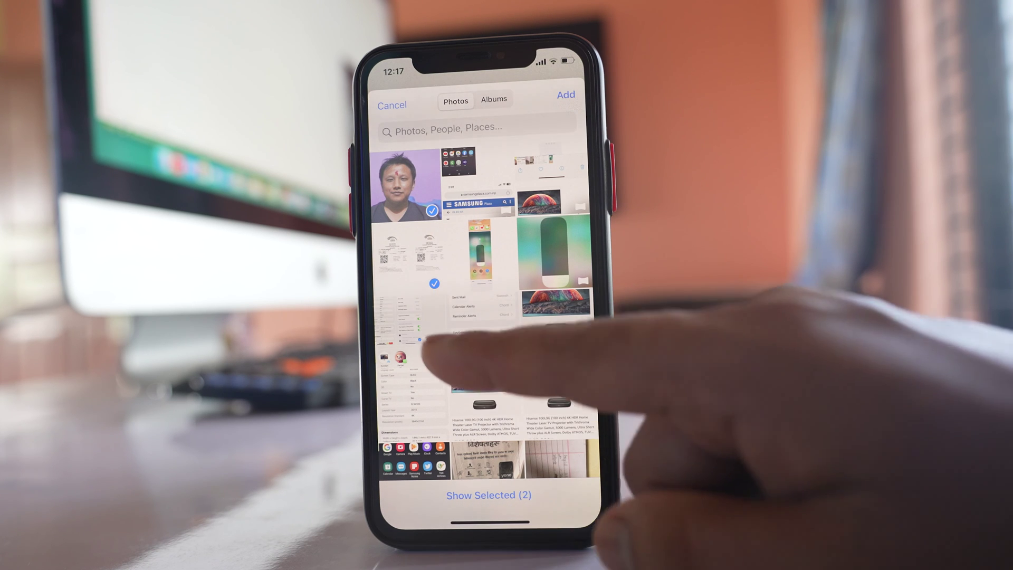
pyautogui.click(415, 340)
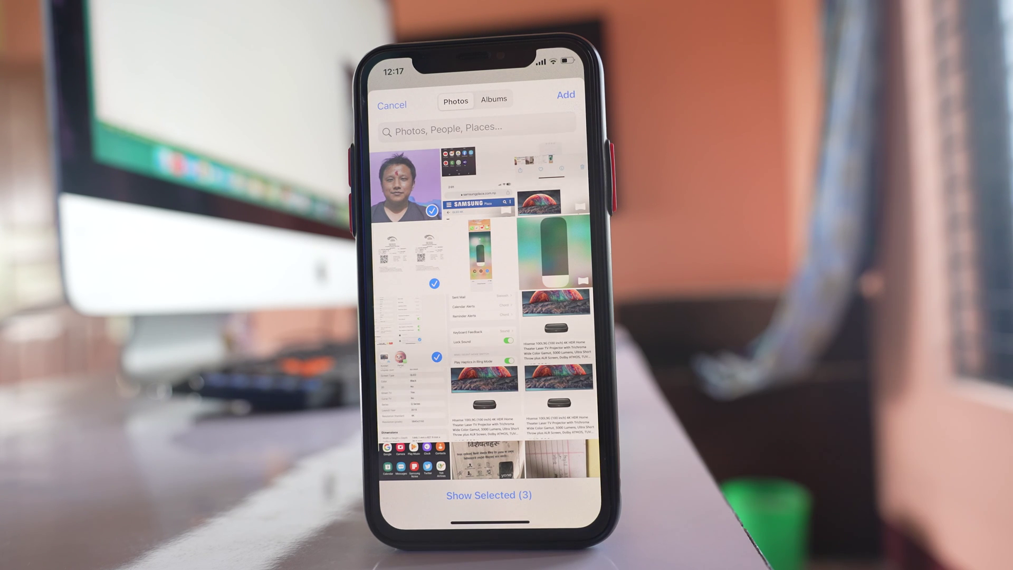
pyautogui.click(566, 94)
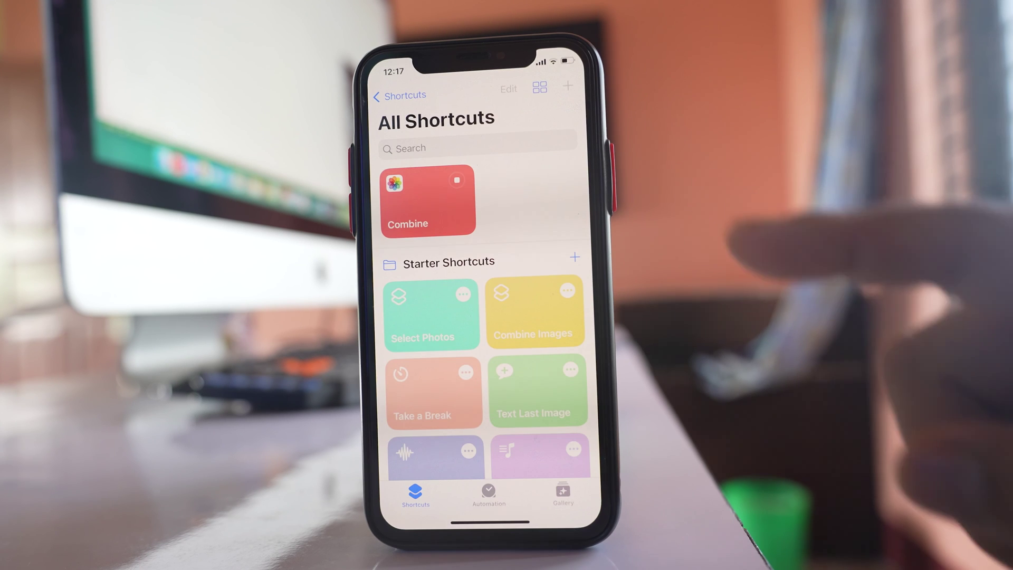